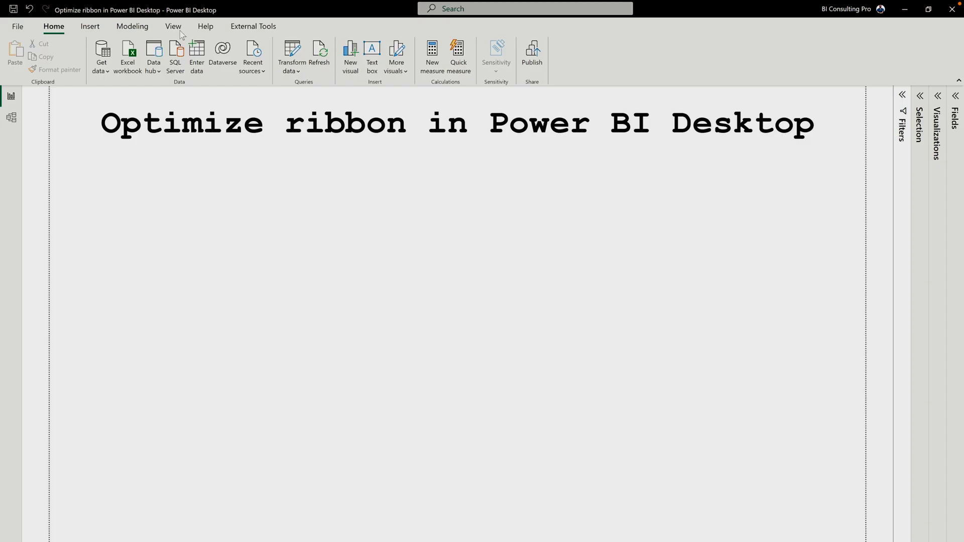
- Enable the Optimize ribbon preview feature in the global options
left_click(177, 31)
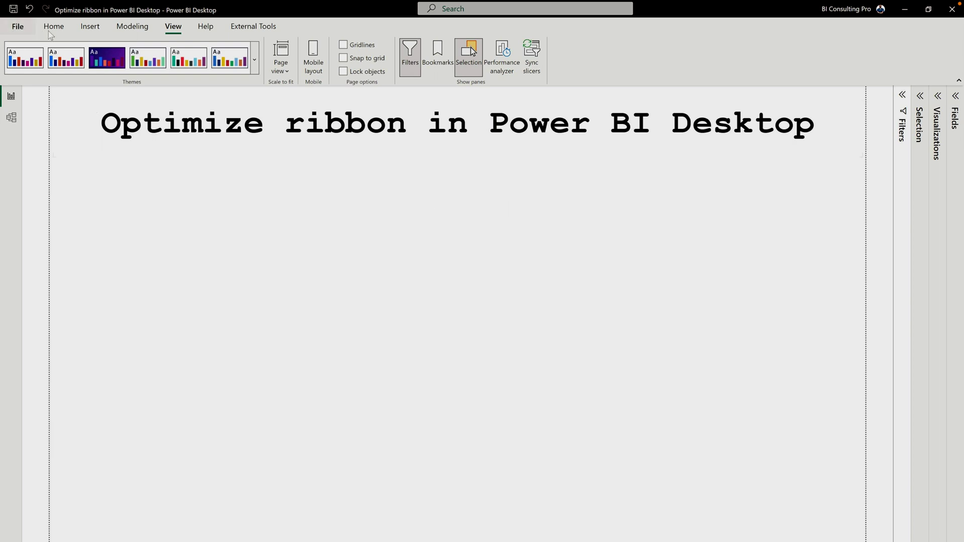
left_click(28, 29)
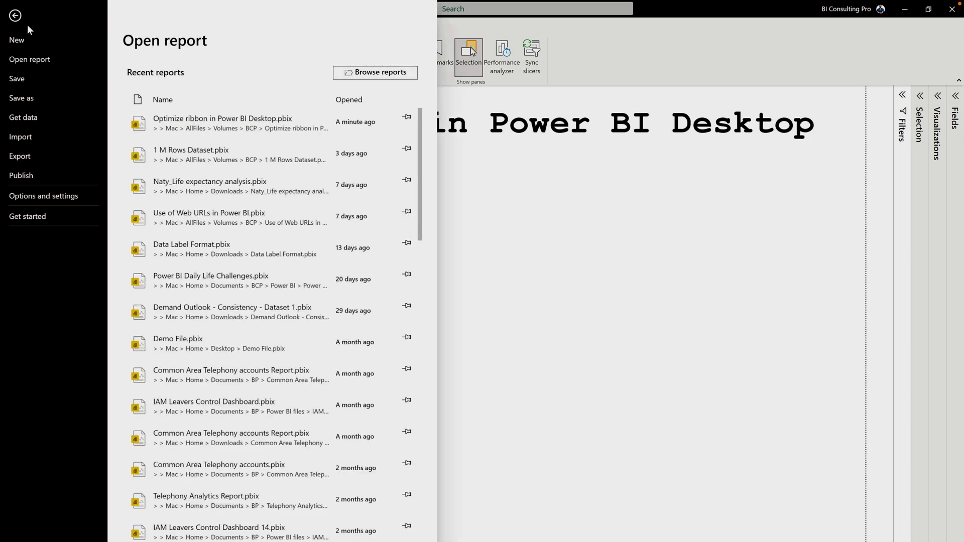
left_click(49, 199)
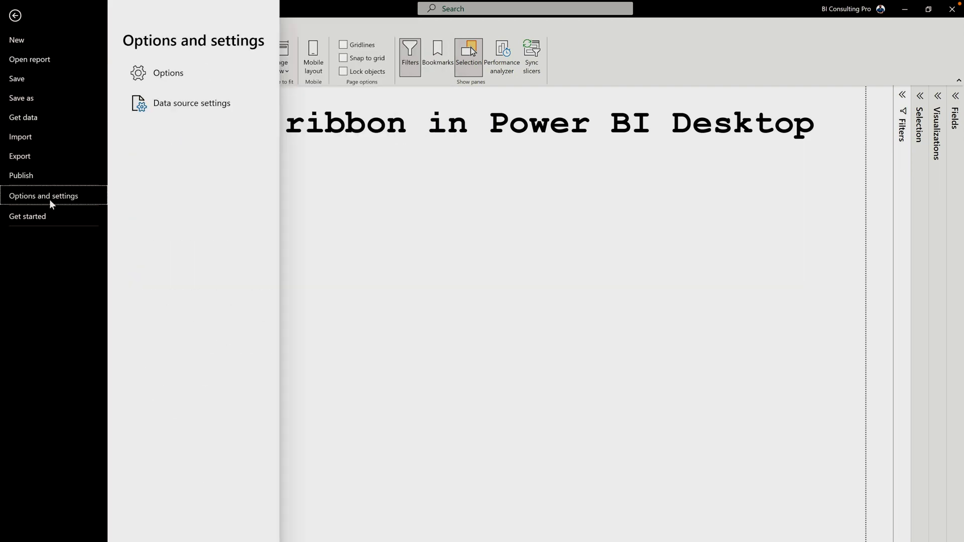
left_click(181, 71)
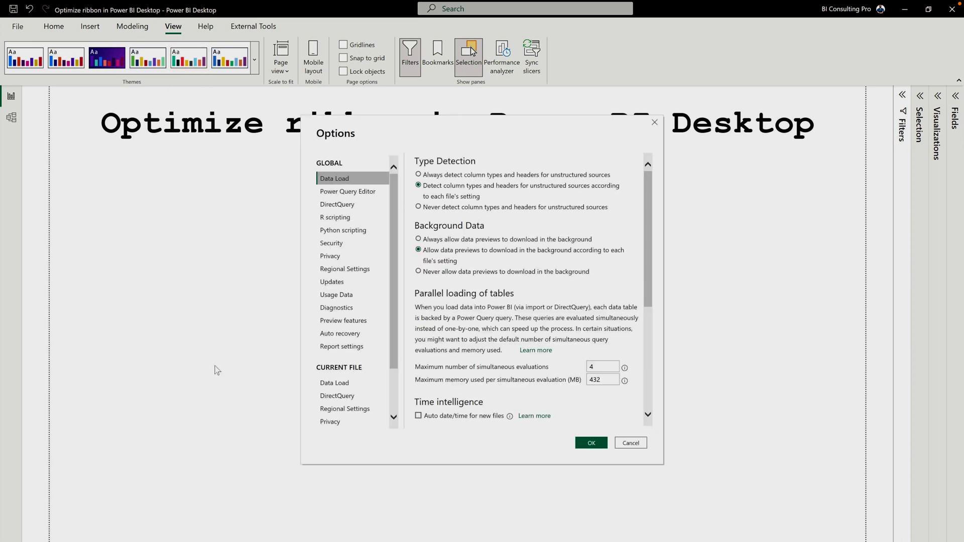
left_click(341, 325)
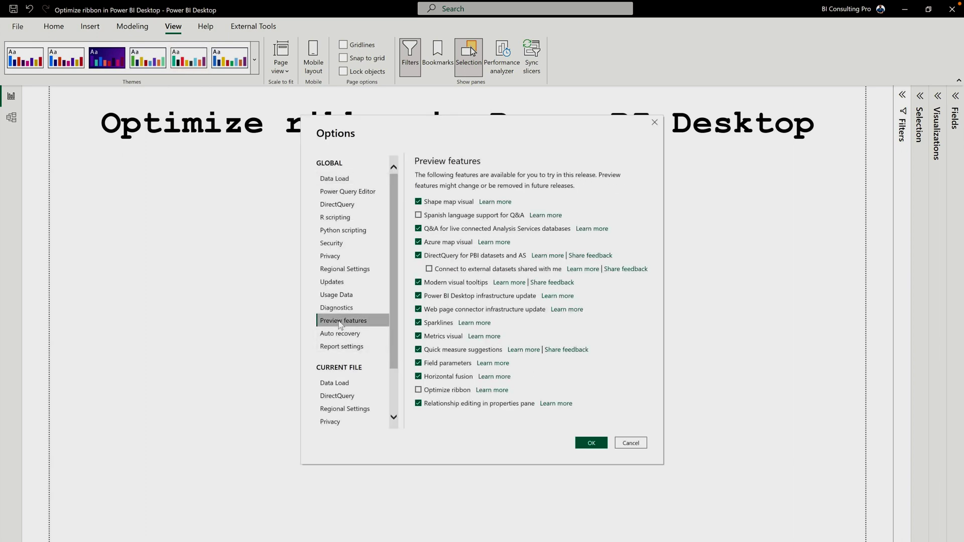
left_click(419, 391)
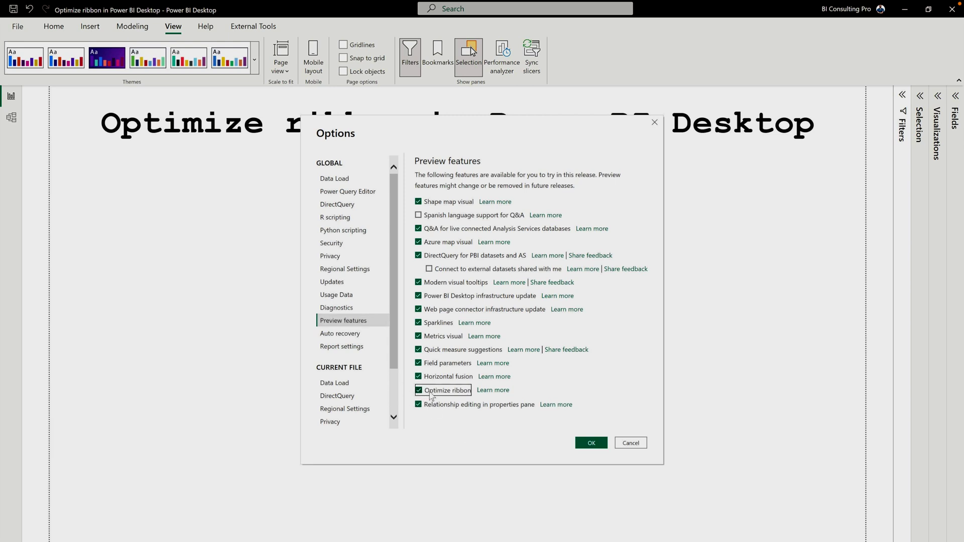
left_click(591, 443)
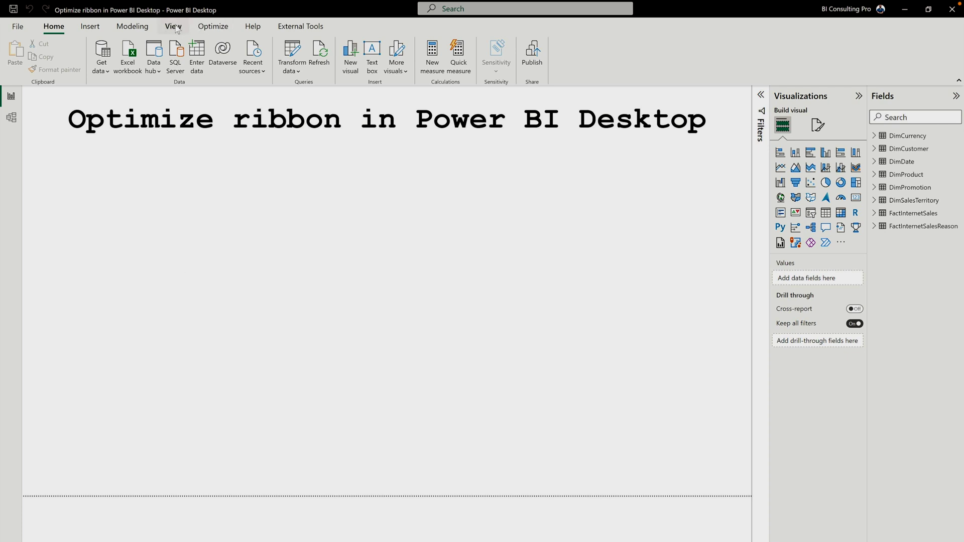
- Record the refresh of all visuals in Performance analyzer and examine the duration breakdown for Total Sales by Product
left_click(204, 30)
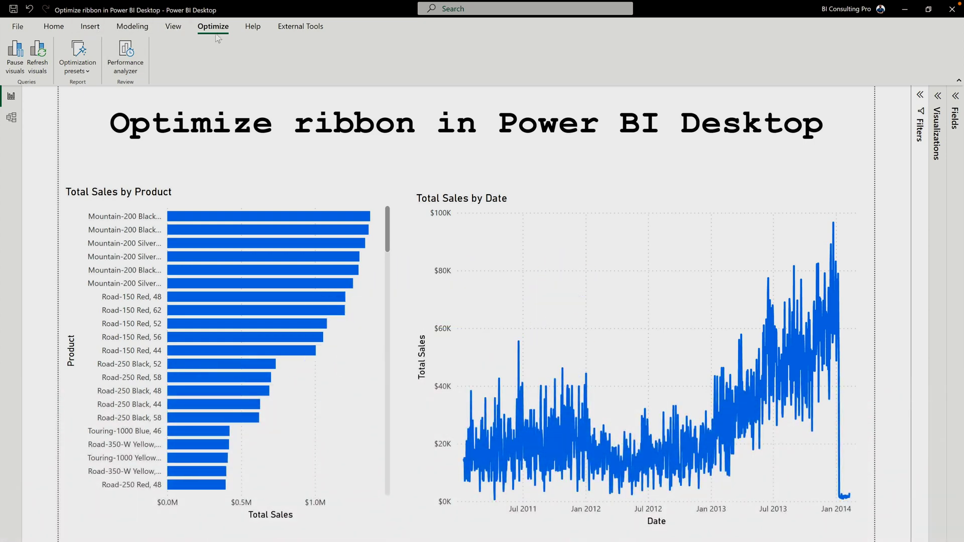
left_click(126, 55)
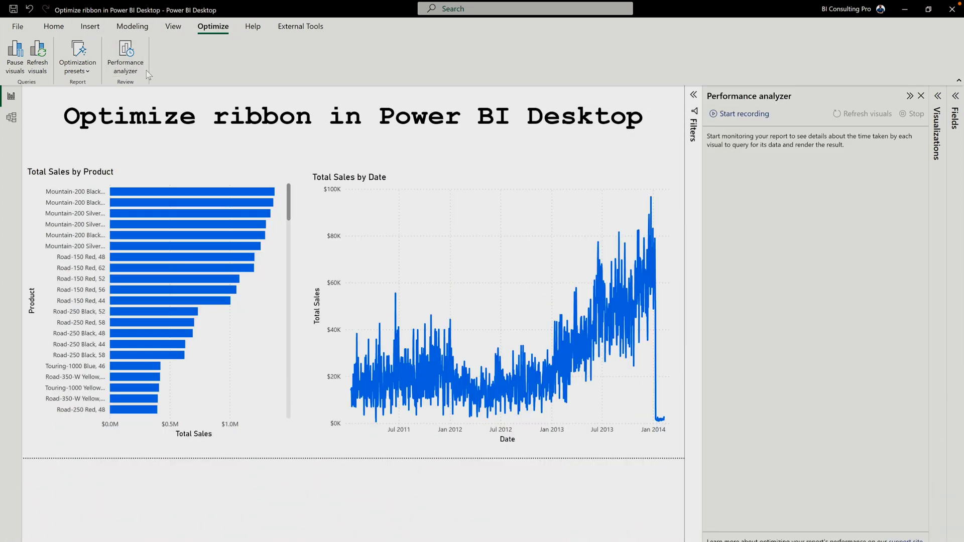
left_click(744, 115)
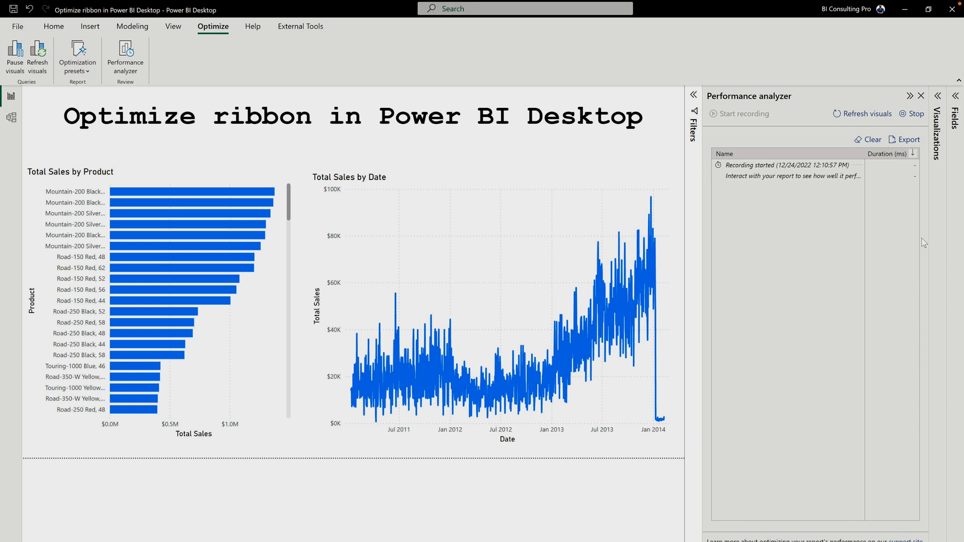
left_click(848, 116)
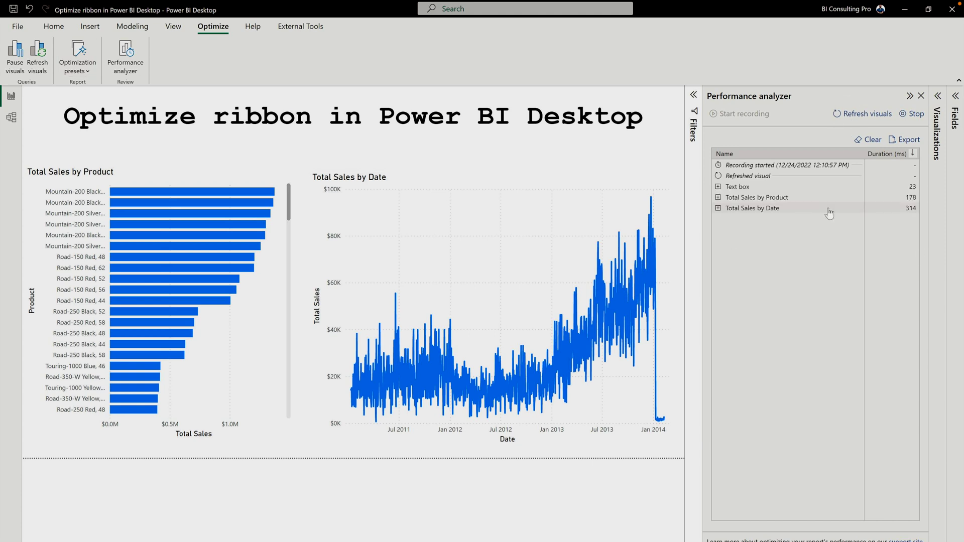
left_click(718, 198)
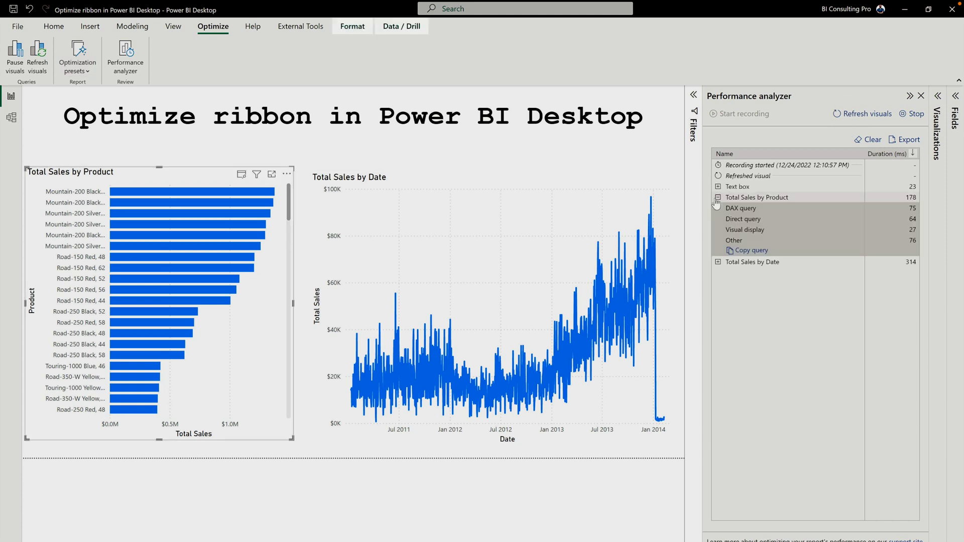
left_click(729, 220)
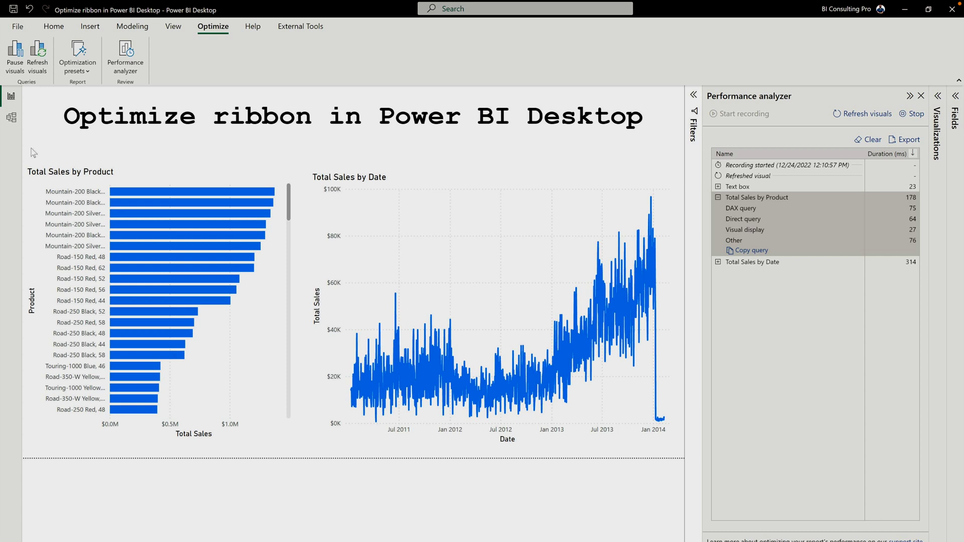
- Pause visual queries and add ModelName from DimProduct to the Total Sales by Product bar chart
left_click(10, 64)
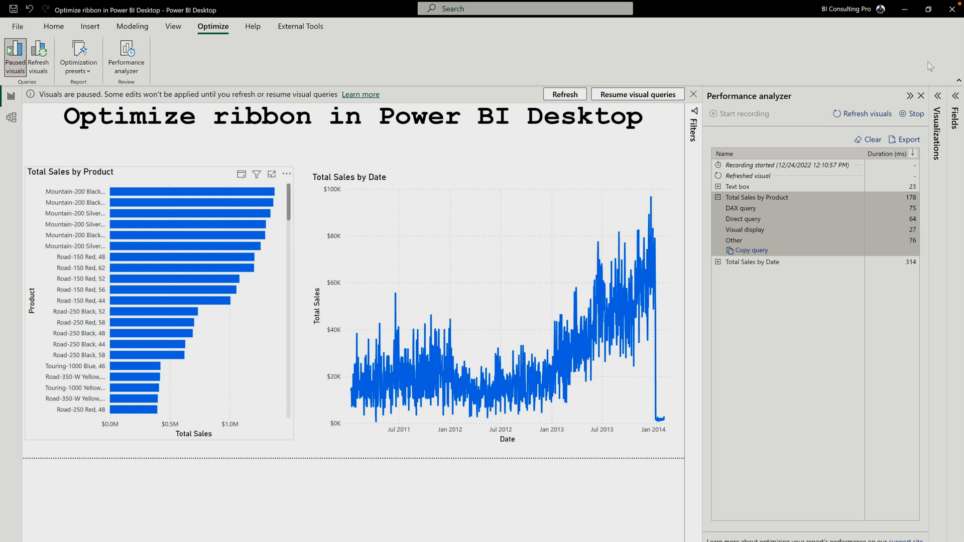
left_click(145, 177)
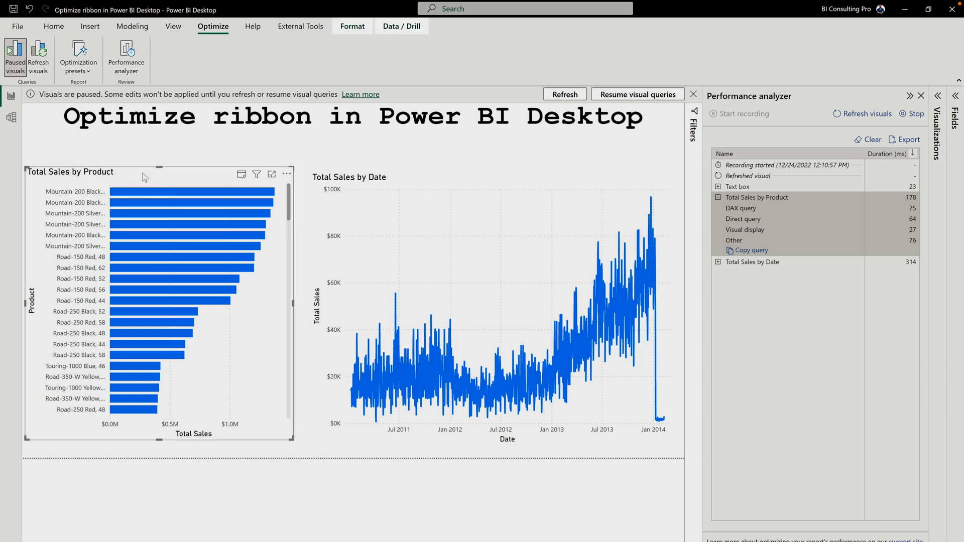
left_click(956, 96)
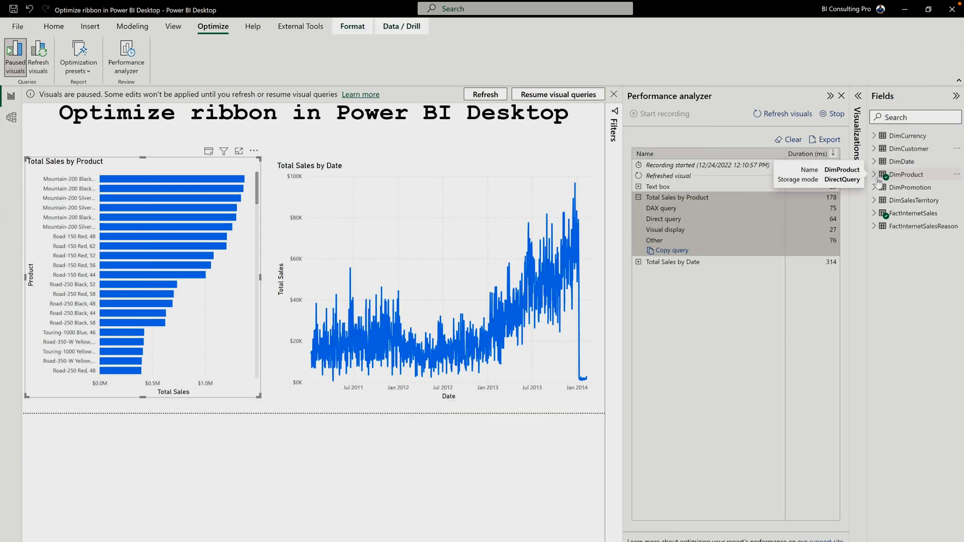
left_click(875, 174)
scroll(889, 349, "down", 3)
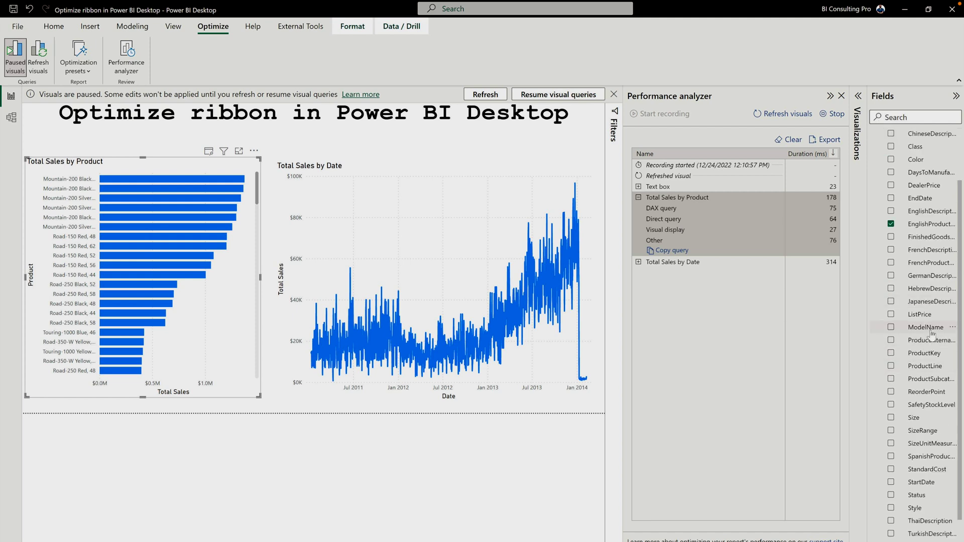
left_click_drag(926, 328, 208, 323)
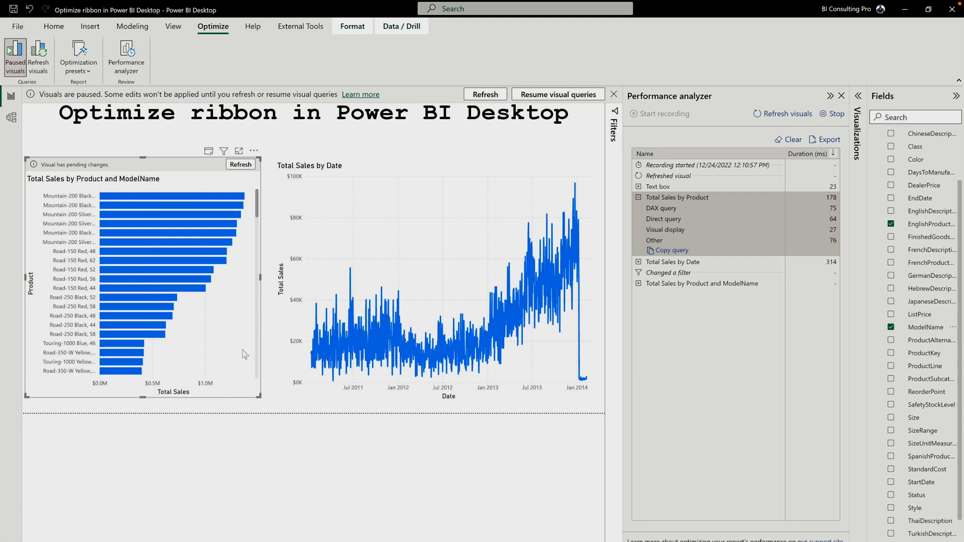
- Show the bar chart's field assignments and resume visual queries to apply its pending change
left_click(858, 96)
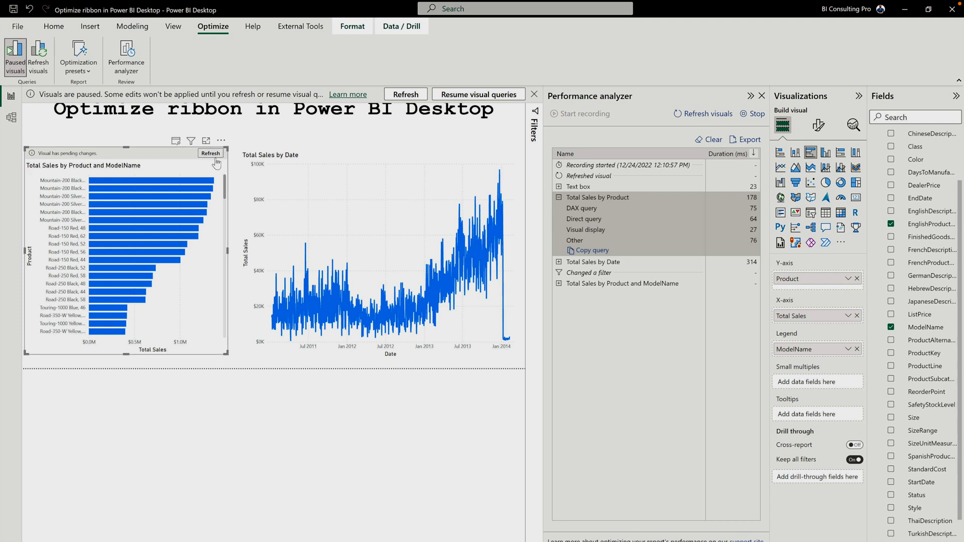
left_click(479, 94)
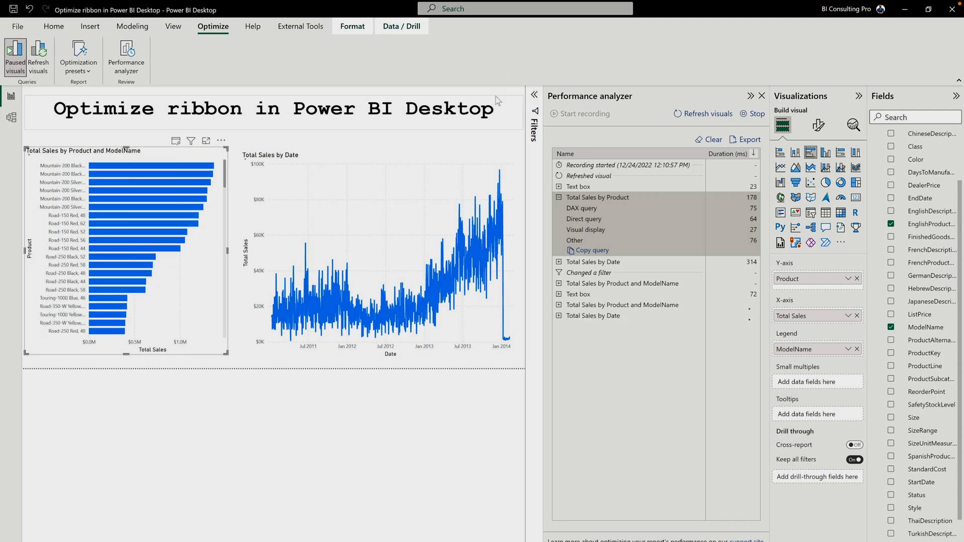
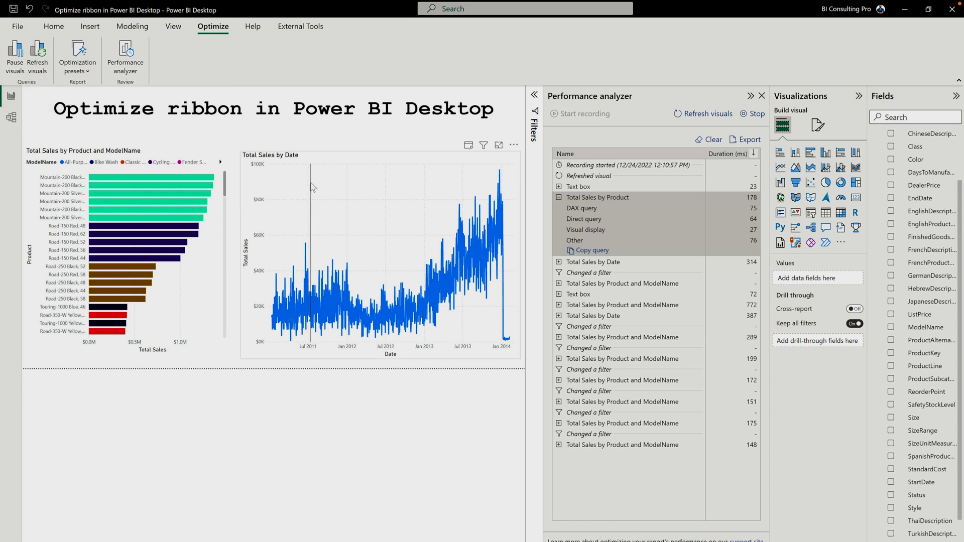
left_click(321, 158)
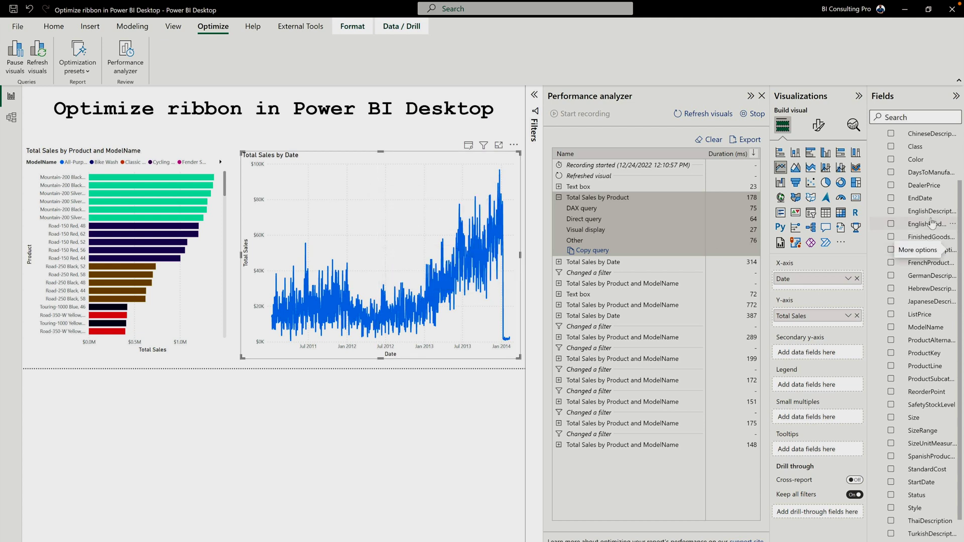
left_click(243, 140)
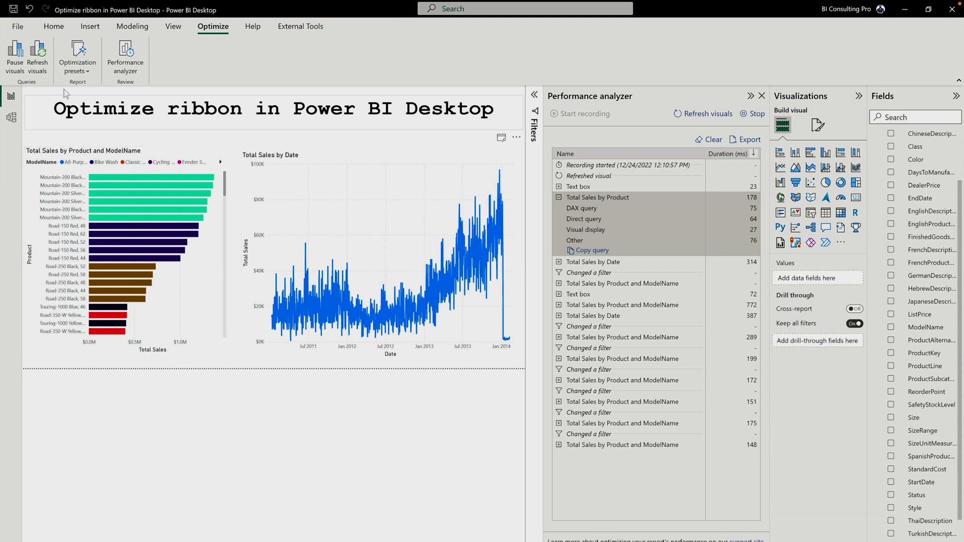
- With visual queries paused, add OrderQuantity from FactInternetSales to the Total Sales by Date chart's secondary y-axis, renamed Total Order Quantity
left_click(18, 57)
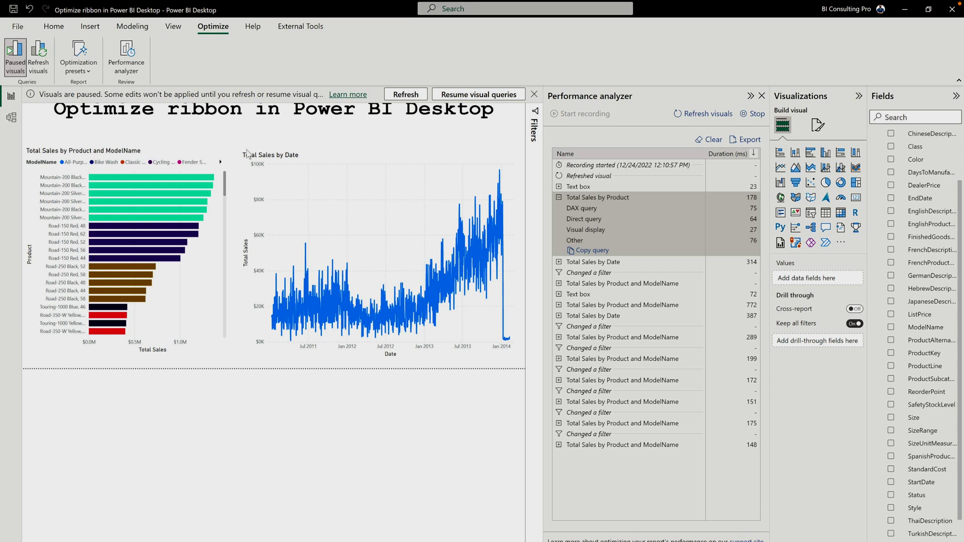
left_click(338, 155)
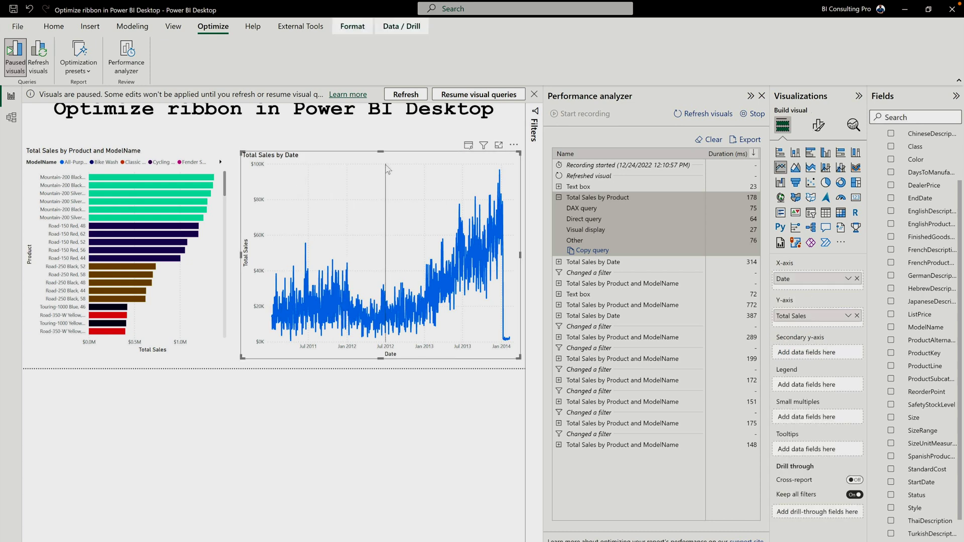
scroll(917, 349, "down", 2)
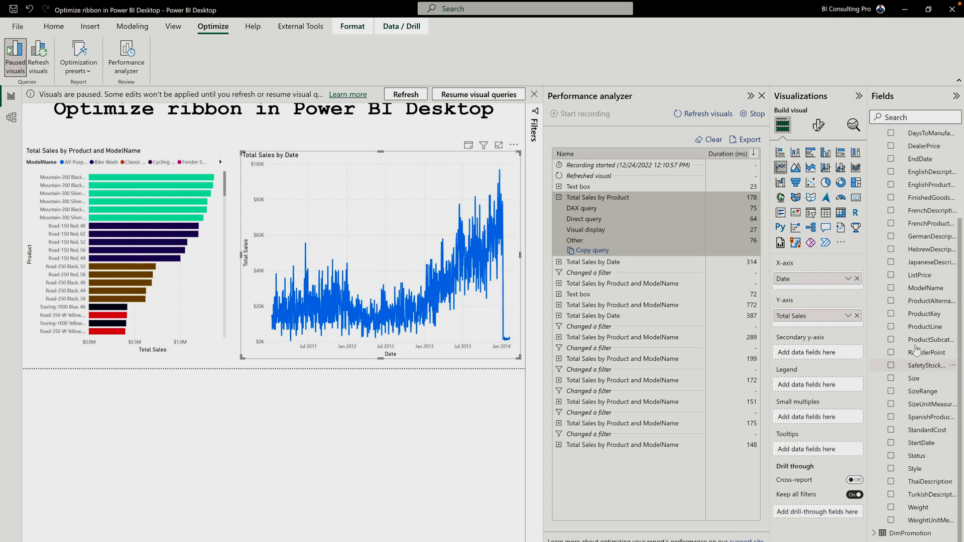
scroll(917, 349, "up", 3)
left_click(874, 174)
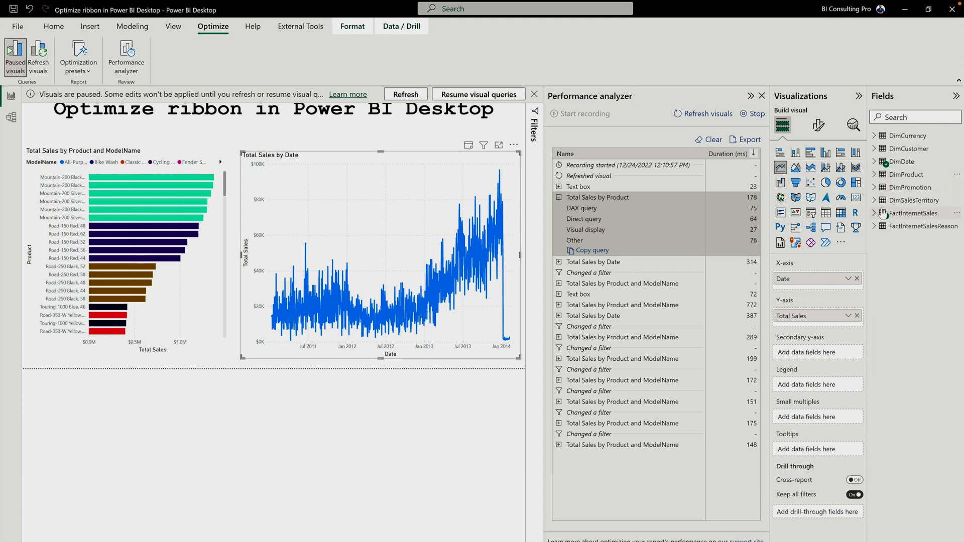
left_click(883, 214)
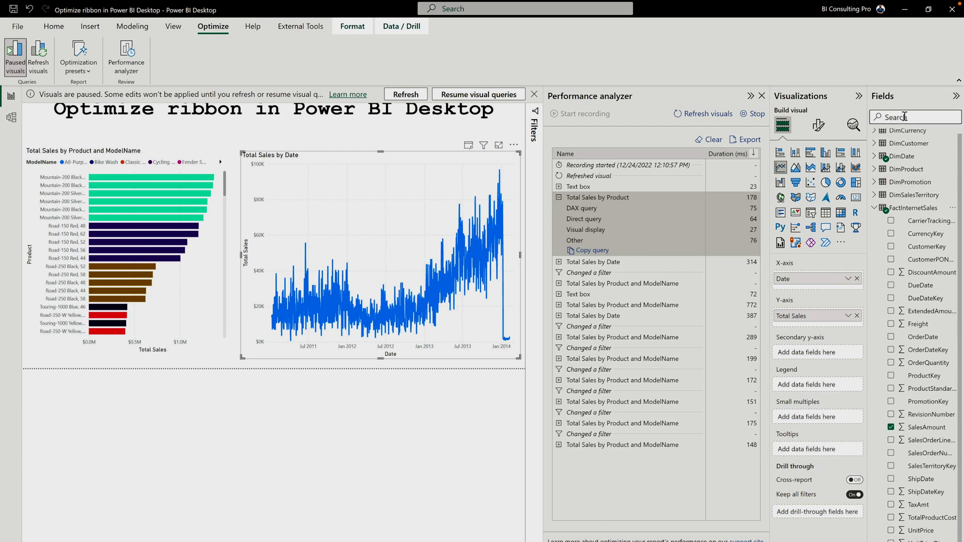
left_click_drag(934, 363, 805, 373)
double_click(810, 329)
type("Total OrderQuantity")
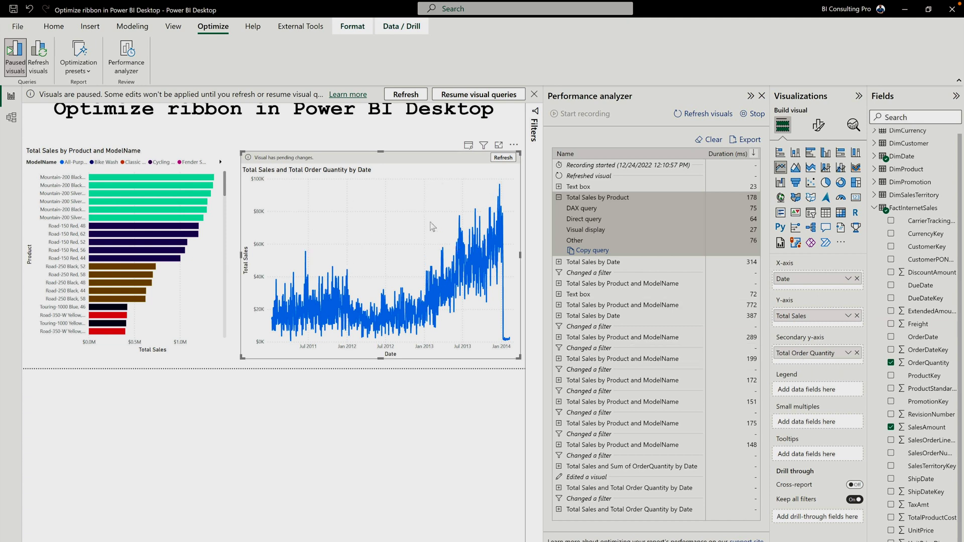
- Collapse Performance analyzer and refresh the paused visuals to apply the line chart's pending changes
left_click(750, 96)
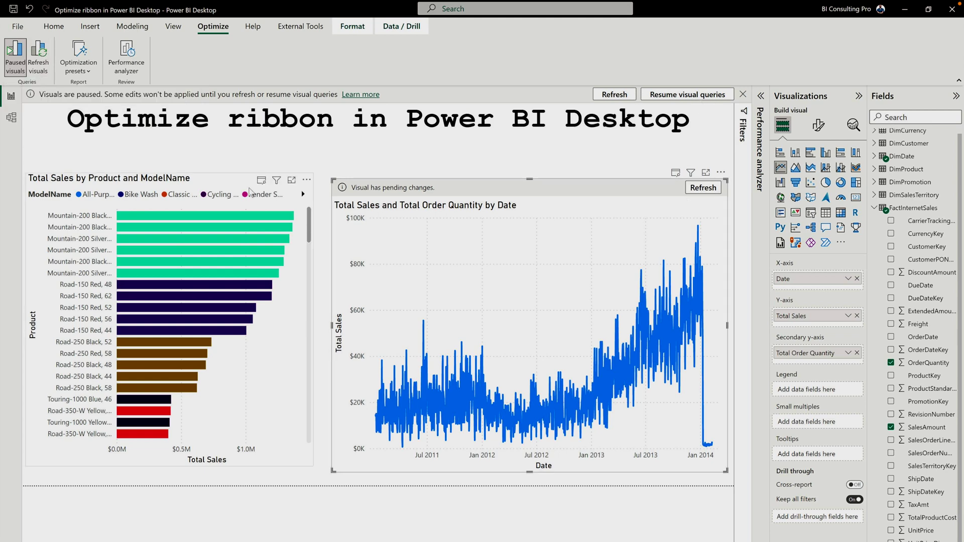
left_click(40, 58)
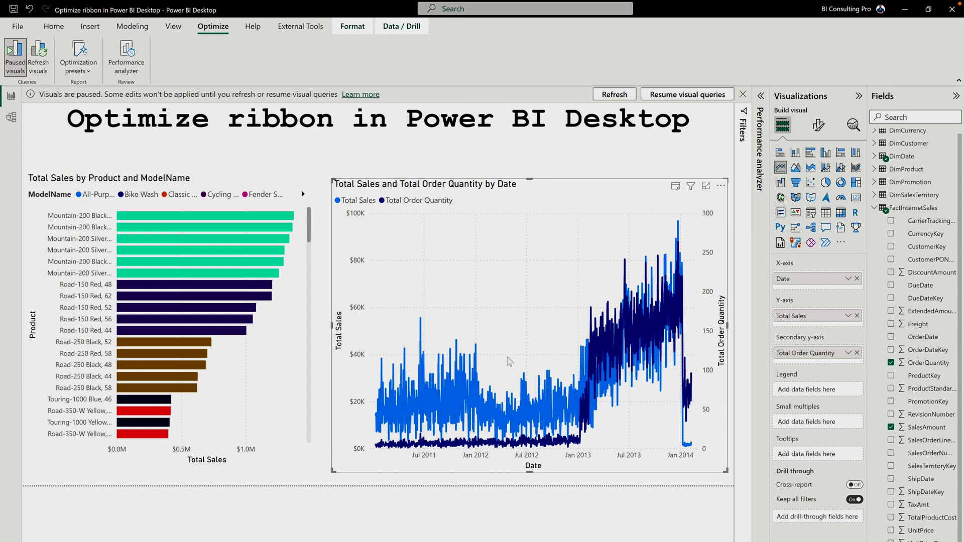
left_click(506, 171)
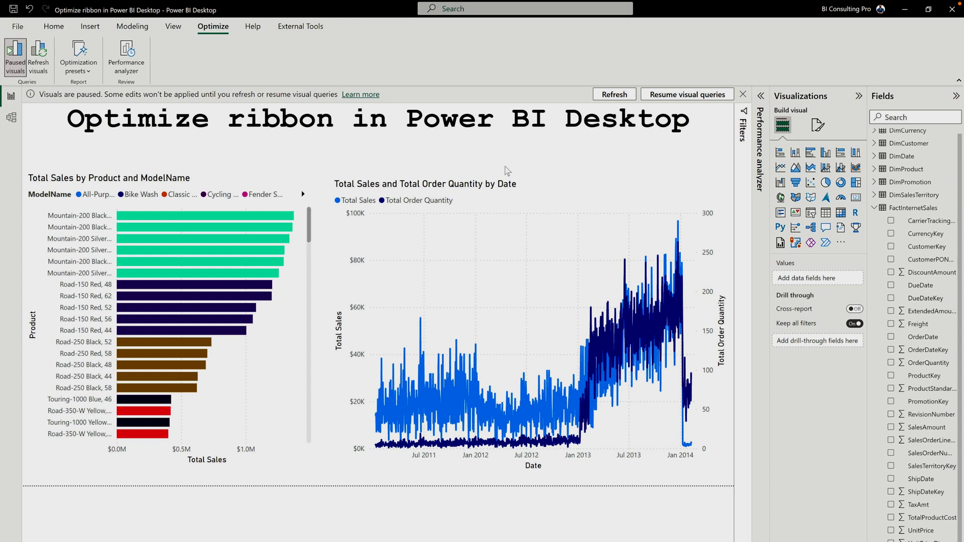
- Resume visual queries and apply the Query reduction optimization preset to the report
left_click(694, 97)
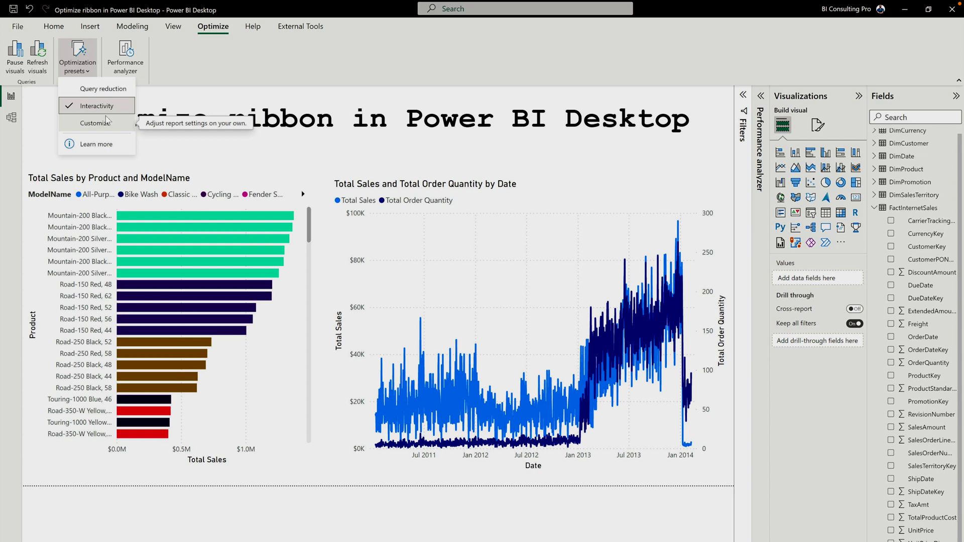
left_click(103, 89)
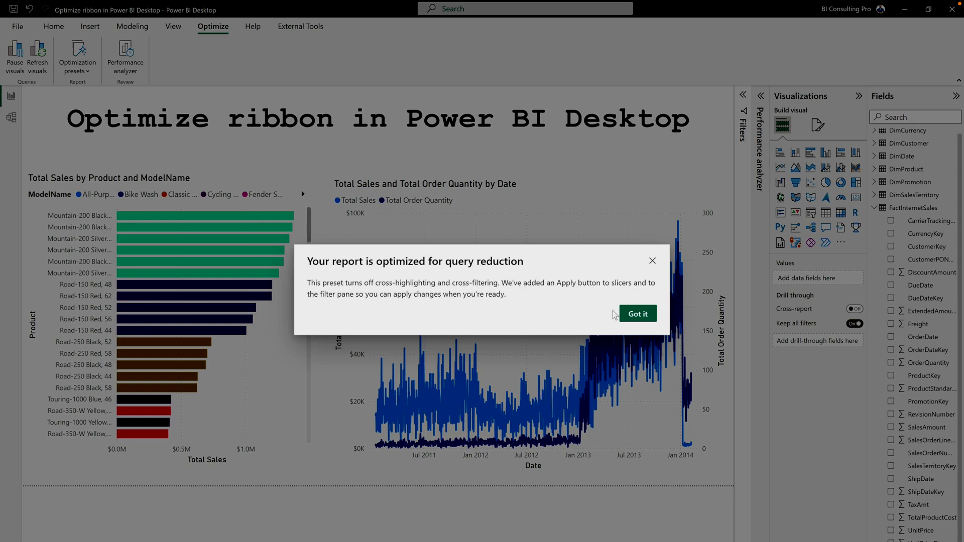
left_click(636, 315)
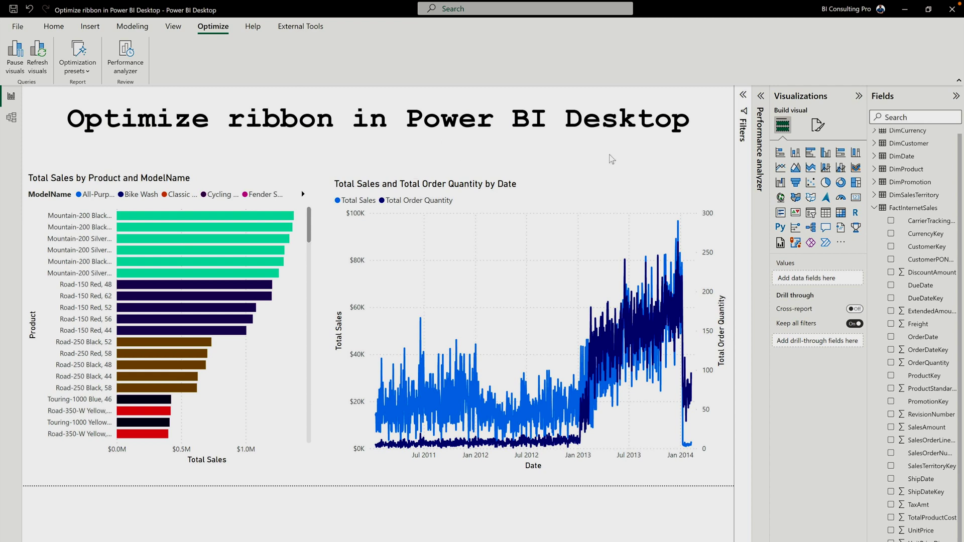
- Add a slicer above the line chart using the Gender field from DimCustomer
left_click(875, 208)
left_click(810, 212)
left_click(875, 143)
left_click(891, 329)
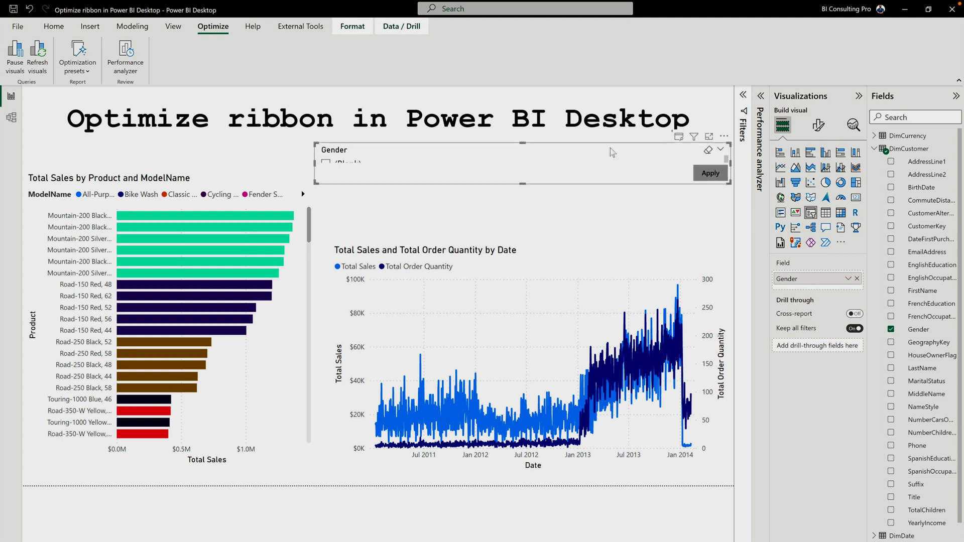
- Set the Gender slicer's style to Tile in its slicer settings and deselect the slicer
left_click(818, 125)
left_click(803, 200)
left_click(817, 249)
left_click(799, 275)
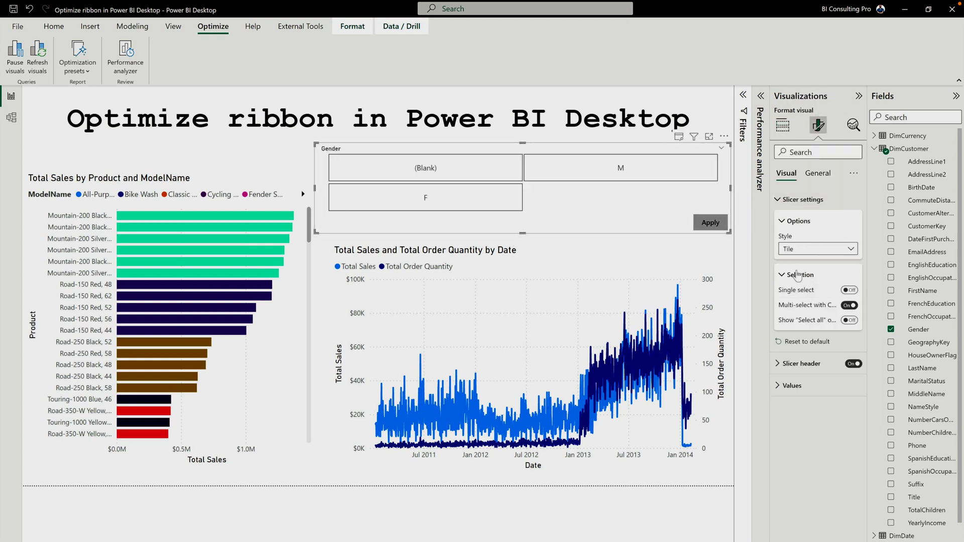
left_click(283, 159)
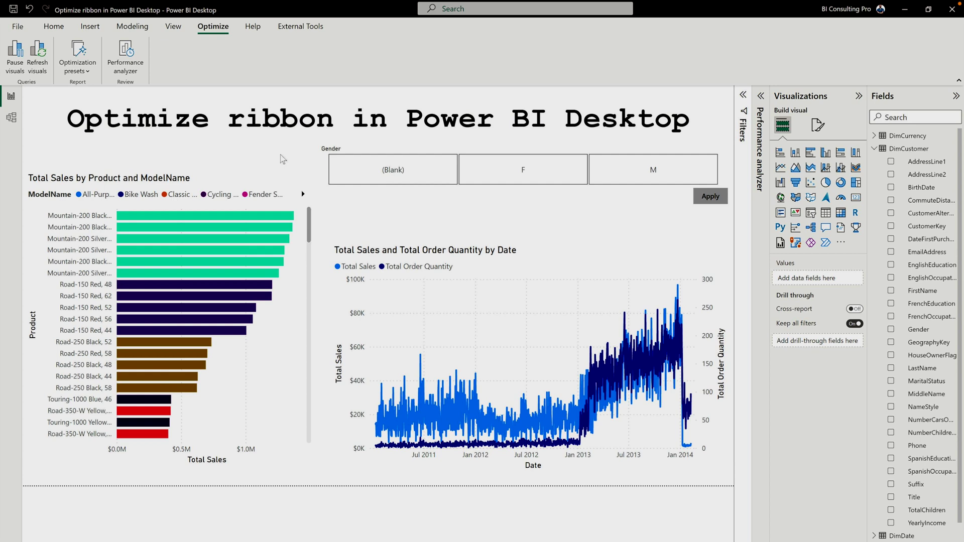
- Filter the report to Gender F by applying the slicer selection, and clear the F selection
left_click(77, 65)
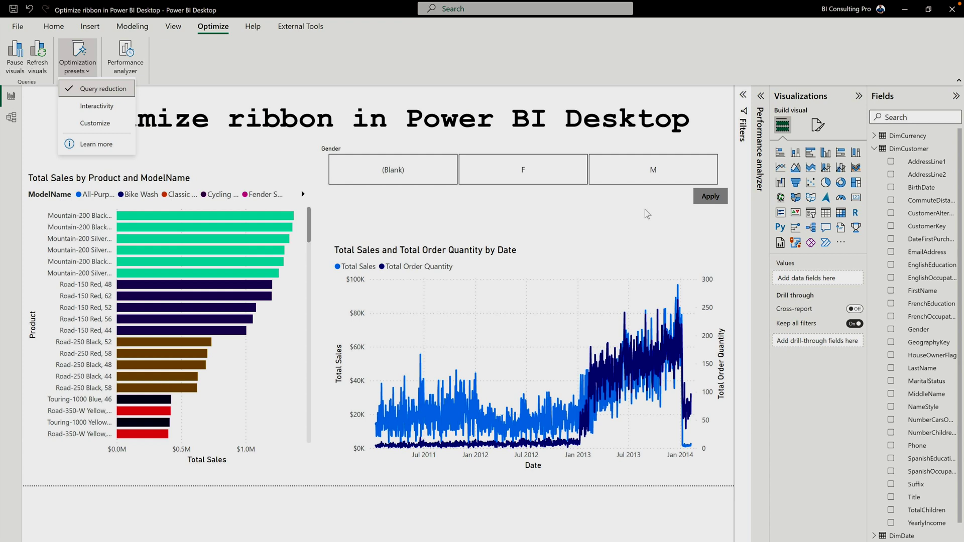
left_click(523, 170)
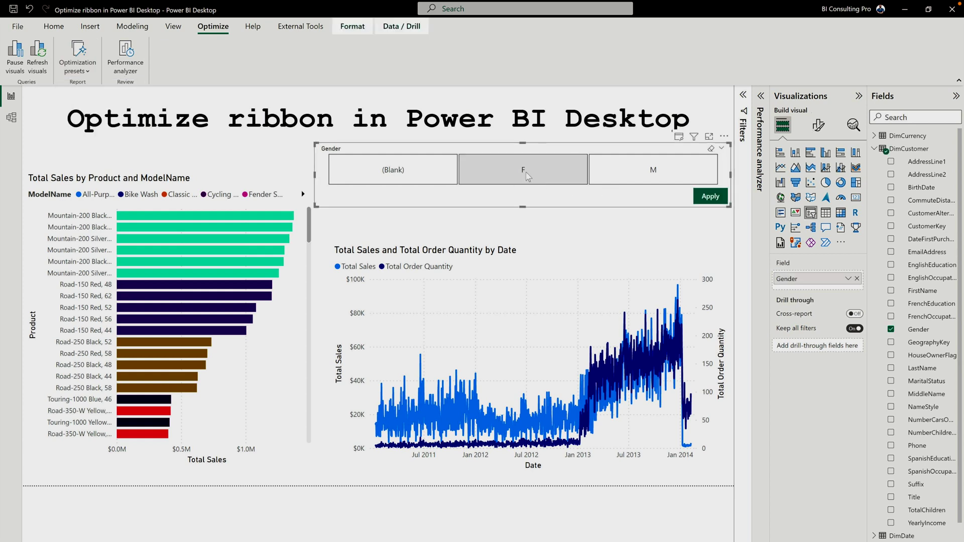
left_click(716, 201)
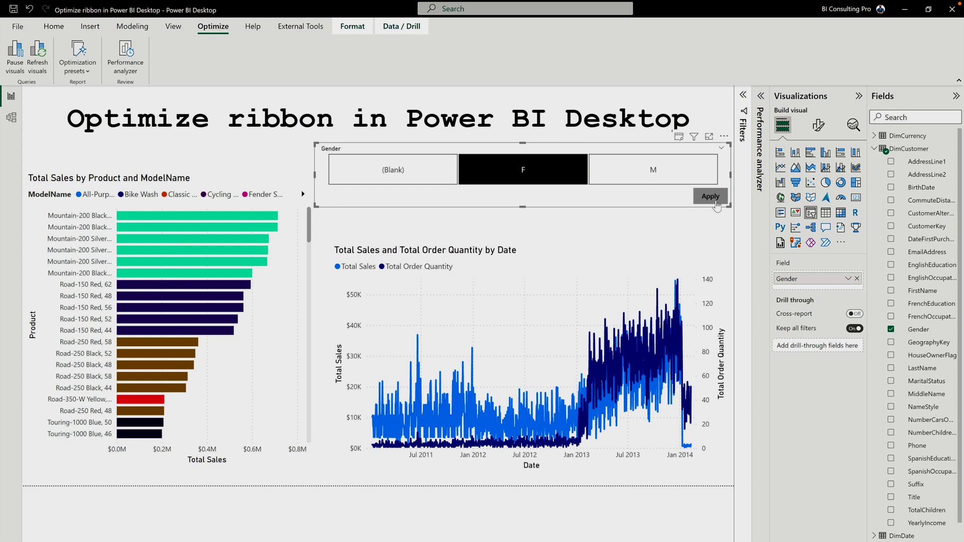
left_click(561, 183)
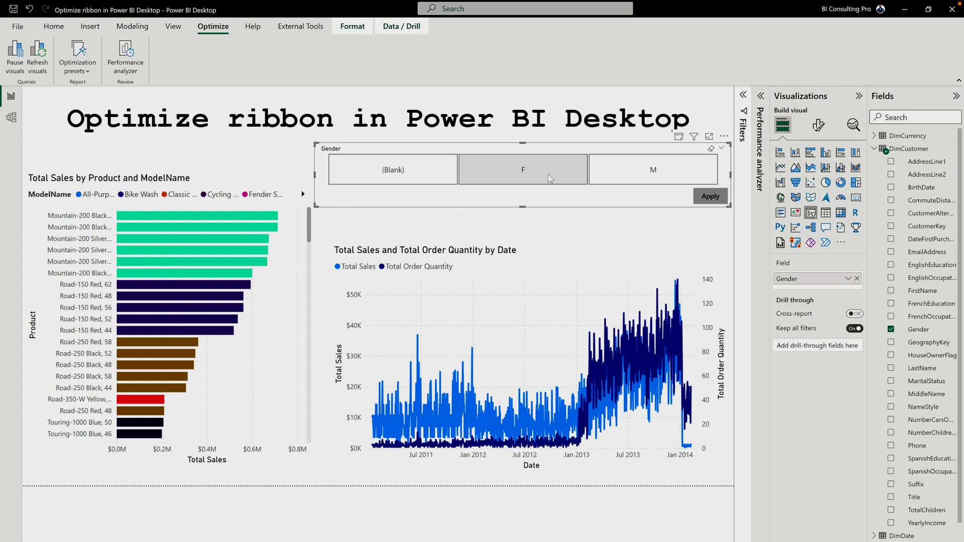
- Apply the Interactivity optimization preset to the report, dismiss its confirmation and deselect the slicer
left_click(78, 64)
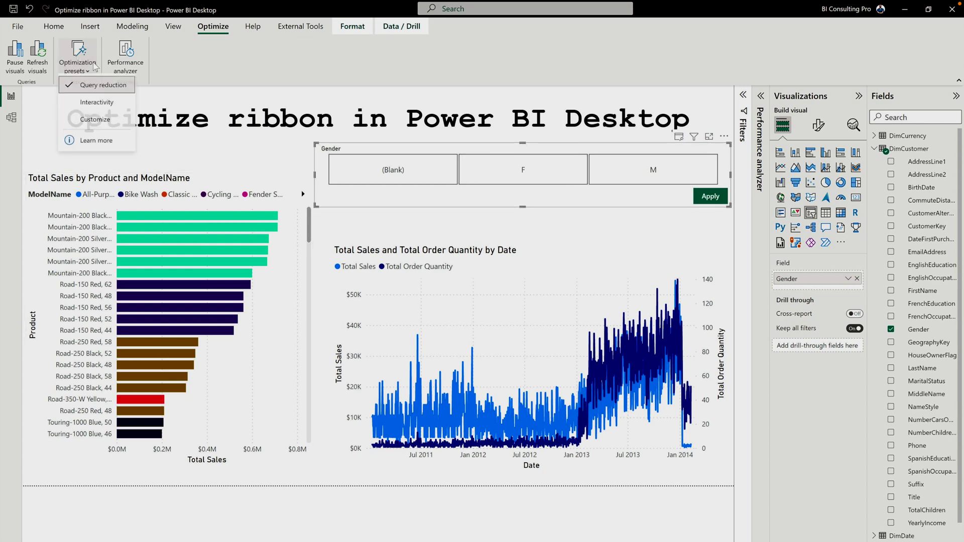
left_click(89, 108)
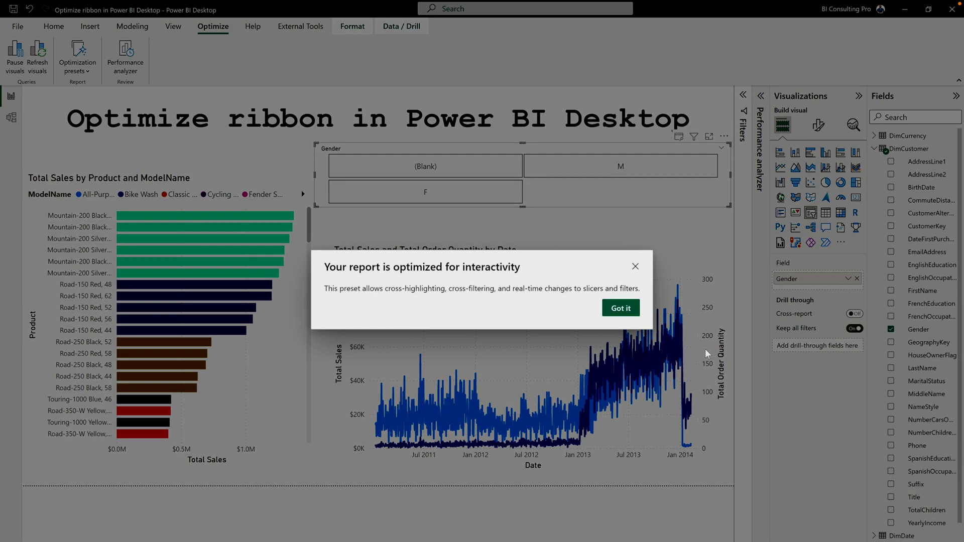
left_click(628, 310)
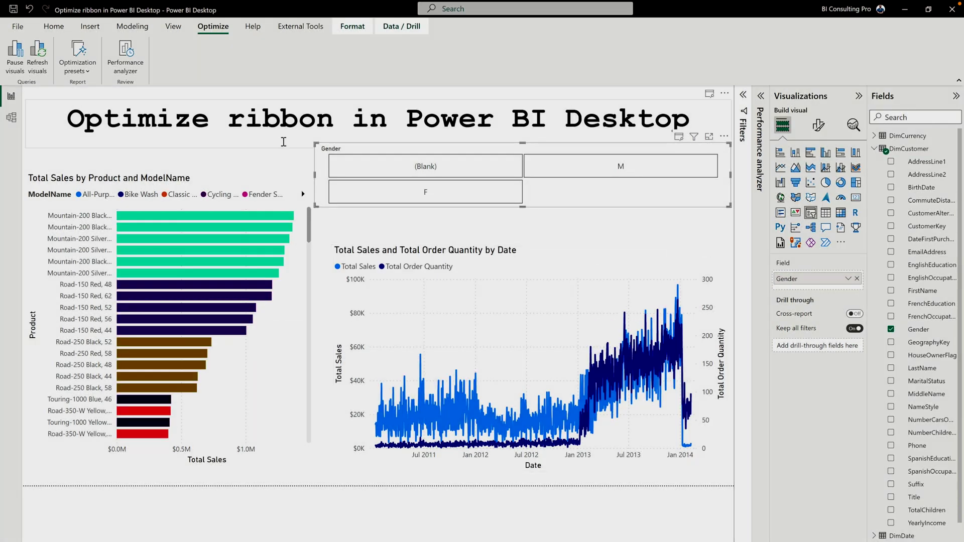
left_click(296, 163)
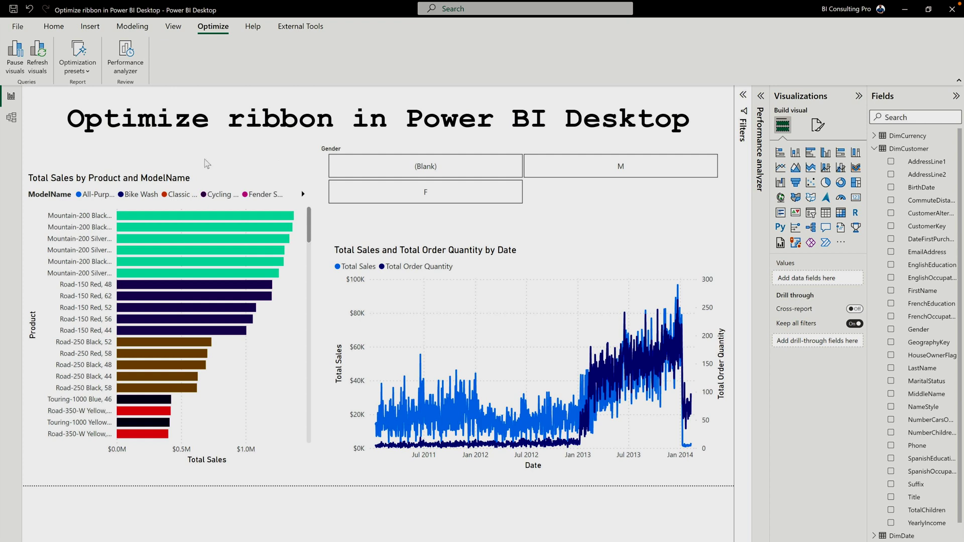
- Review the Query reduction options through the Customize optimization preset, leaving them without changes
left_click(76, 71)
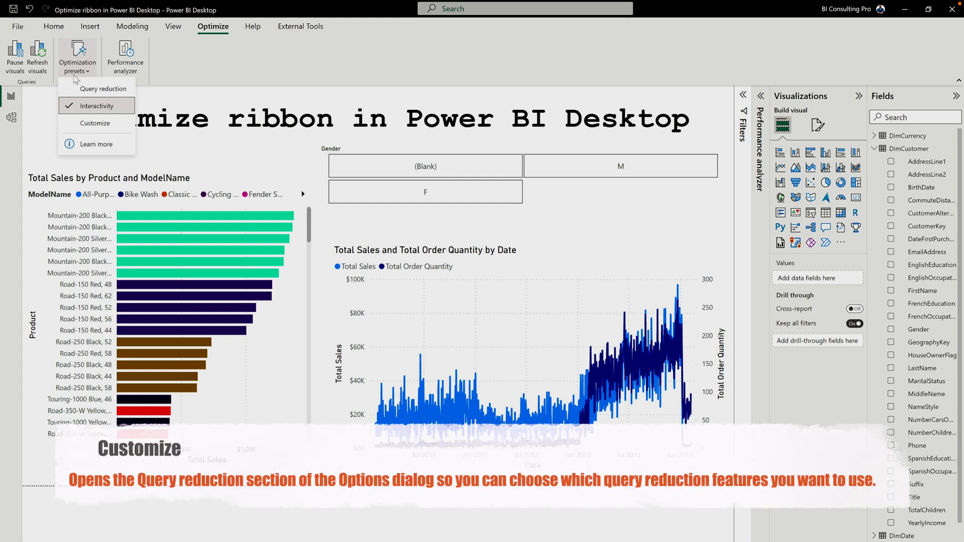
left_click(91, 123)
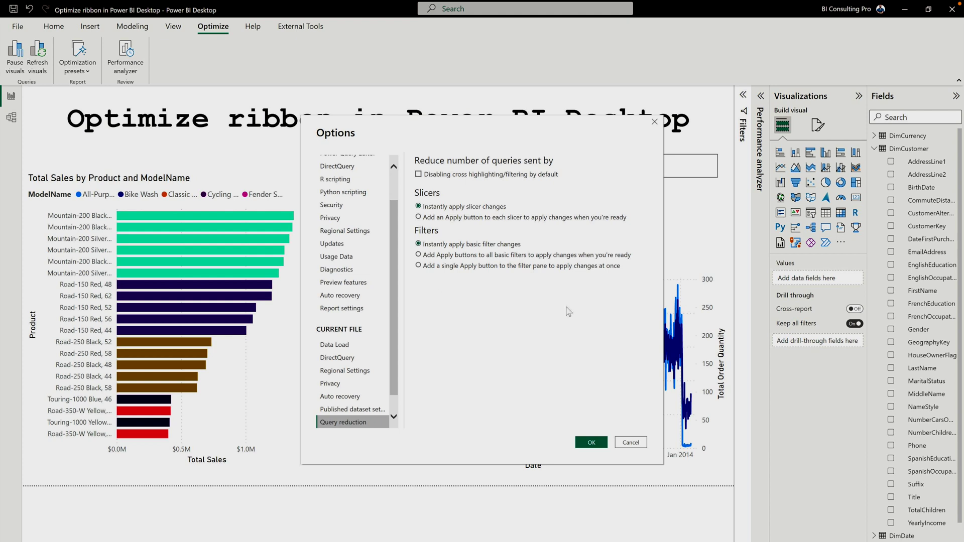
left_click(629, 444)
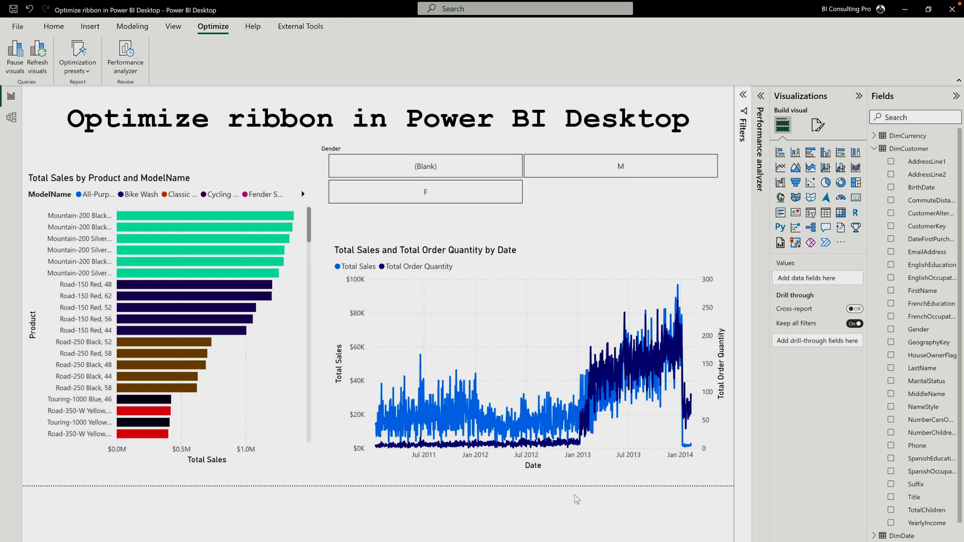